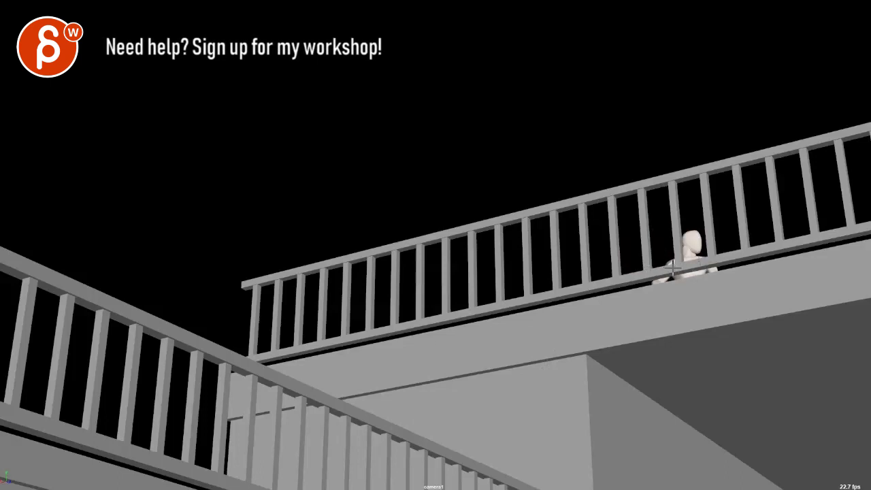
- Draw a red Grease Pencil arc under the mannequin to mark its motion
drag(670, 270, 714, 286)
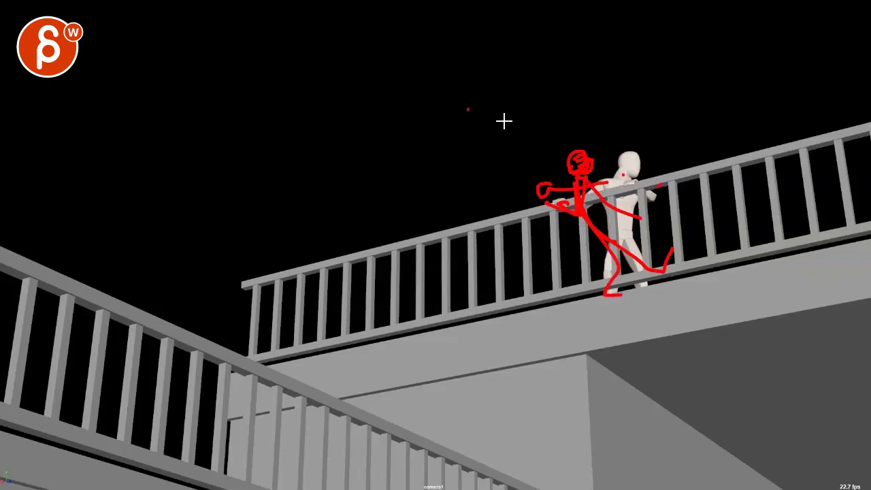
- Add a mark, long strokes and a short stroke above the head to the red pose sketch
drag(404, 74, 308, 36)
drag(550, 145, 601, 162)
drag(441, 103, 394, 75)
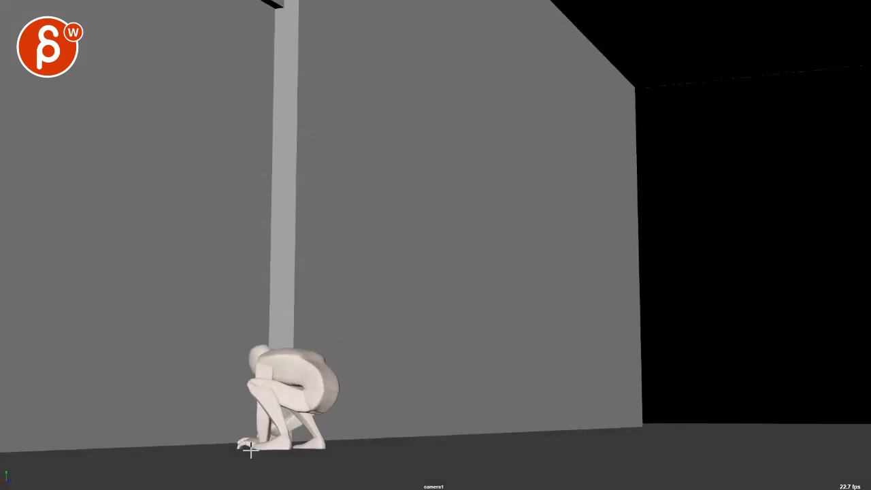
- Trace red corrections over the crouch: a leg line, the back outline and a chest stroke
mouse_move(250, 449)
mouse_down()
mouse_move(294, 454)
mouse_move(256, 393)
mouse_move(302, 397)
mouse_move(298, 407)
mouse_move(336, 374)
mouse_move(319, 333)
mouse_up()
mouse_move(340, 362)
mouse_down()
mouse_move(371, 431)
mouse_move(359, 439)
mouse_up()
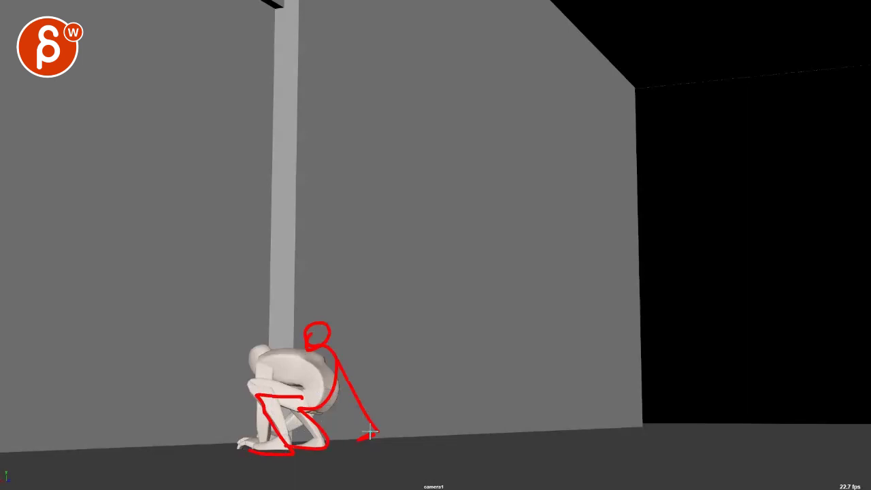
drag(331, 354, 298, 383)
- Play on to the stride and sketch suggested legs, head, hip arc and foot marks
key(alt+v)
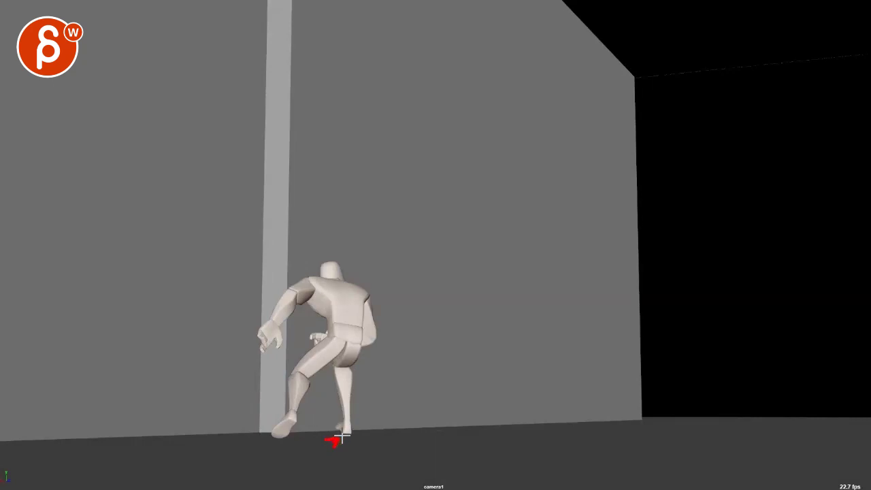
mouse_move(338, 439)
mouse_down()
mouse_move(346, 385)
mouse_move(364, 387)
mouse_move(317, 373)
mouse_move(292, 420)
mouse_move(272, 412)
mouse_up()
mouse_move(351, 374)
mouse_down()
mouse_move(397, 336)
mouse_move(422, 429)
mouse_up()
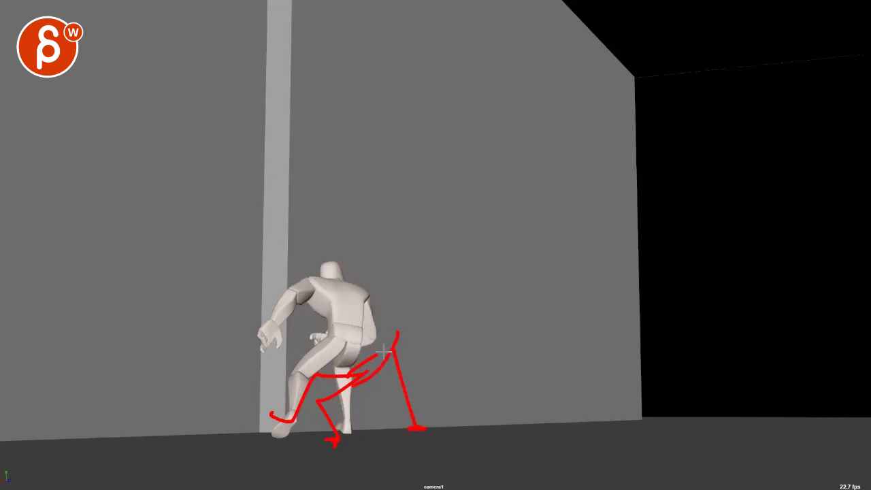
drag(393, 335, 353, 366)
mouse_move(364, 428)
mouse_down()
mouse_move(342, 321)
mouse_move(386, 314)
mouse_up()
drag(403, 412, 425, 427)
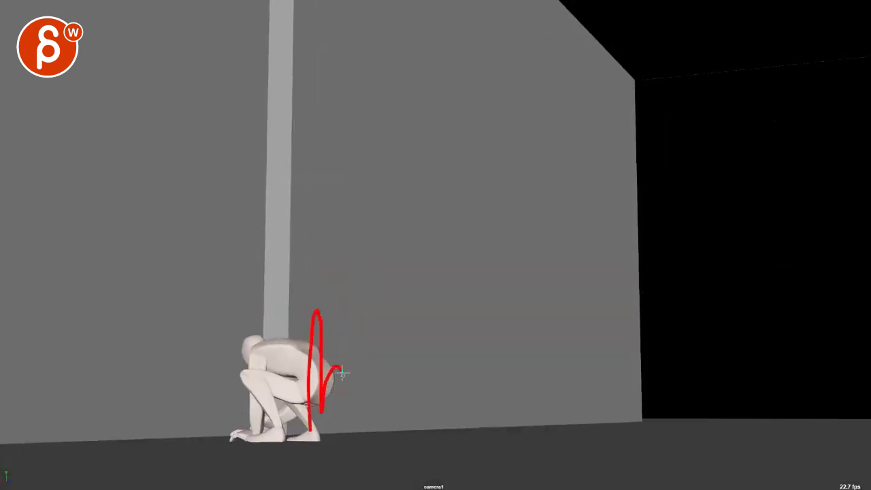
- Sketch red framing lines and circle the empty right area, then clear all drawings
drag(342, 372, 509, 404)
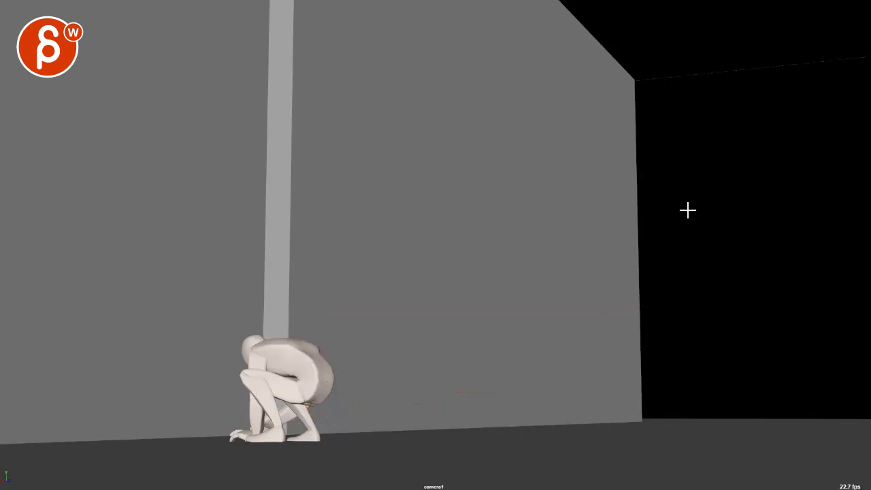
mouse_move(672, 140)
mouse_down()
mouse_move(734, 274)
mouse_move(658, 171)
mouse_up()
drag(718, 373, 165, 374)
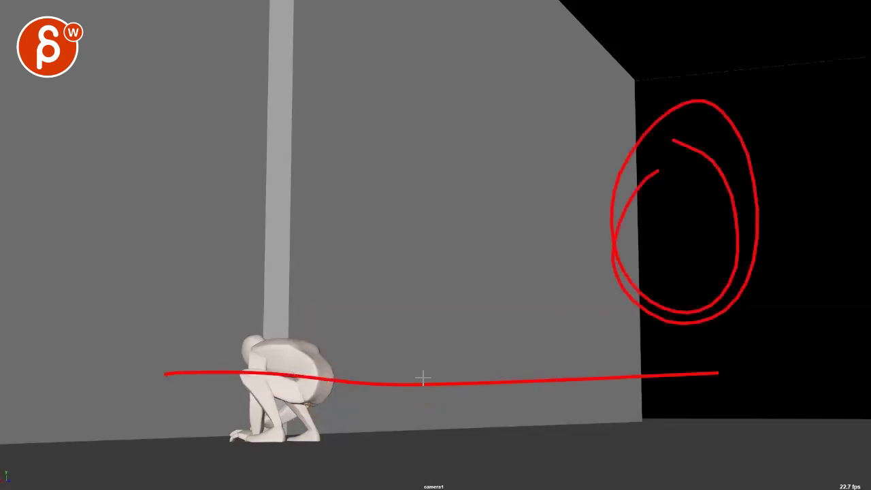
drag(524, 391, 124, 396)
drag(608, 332, 609, 326)
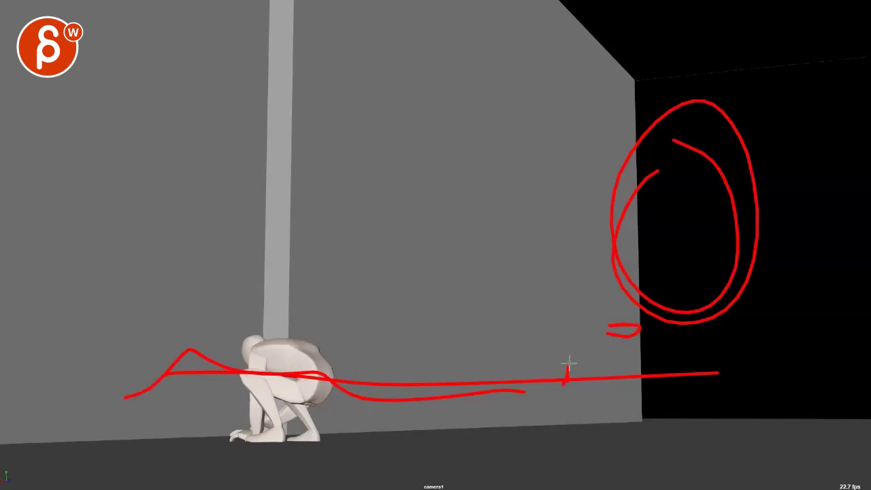
drag(568, 363, 567, 296)
mouse_move(570, 379)
mouse_down()
mouse_move(562, 304)
mouse_move(553, 361)
mouse_move(526, 375)
mouse_move(398, 396)
mouse_move(308, 311)
mouse_move(157, 281)
mouse_up()
key(e)
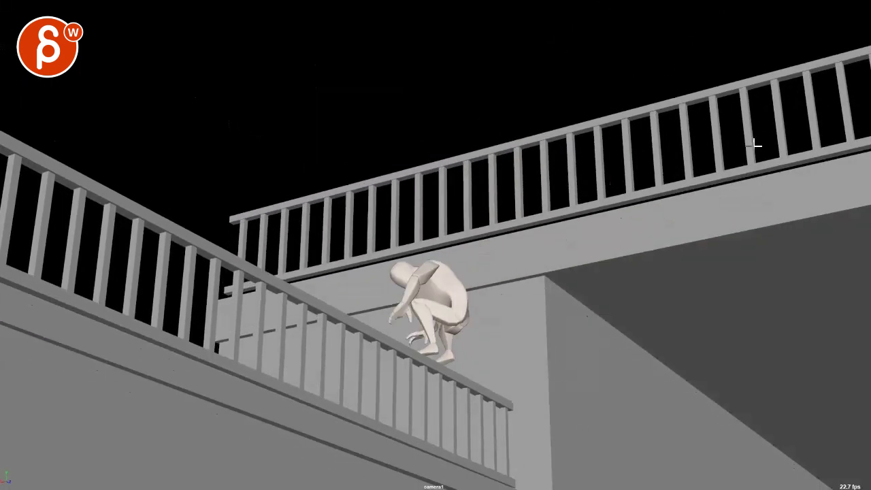
- Sketch red arcs over the upper railing and the hand grab, then clear and resume playback
mouse_move(731, 139)
mouse_down()
mouse_move(640, 170)
mouse_move(672, 77)
mouse_move(673, 117)
mouse_up()
drag(673, 83, 666, 82)
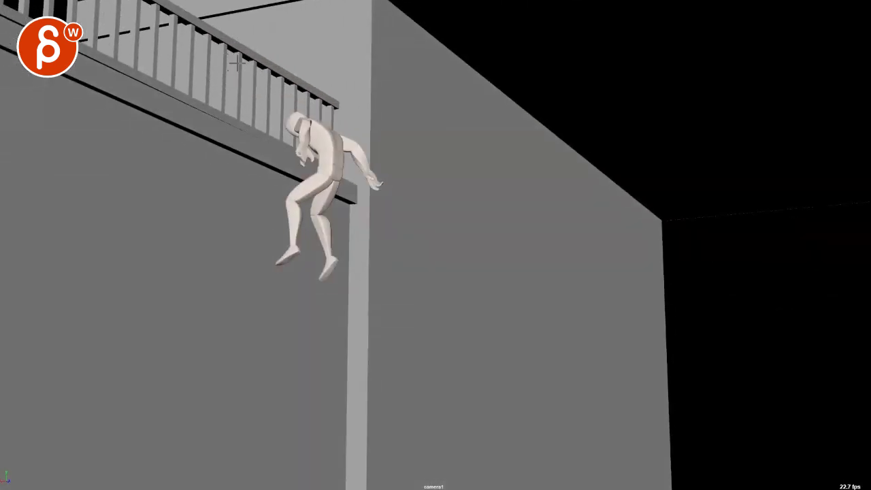
mouse_move(249, 15)
mouse_down()
mouse_move(259, 122)
mouse_move(283, 68)
mouse_move(284, 97)
mouse_up()
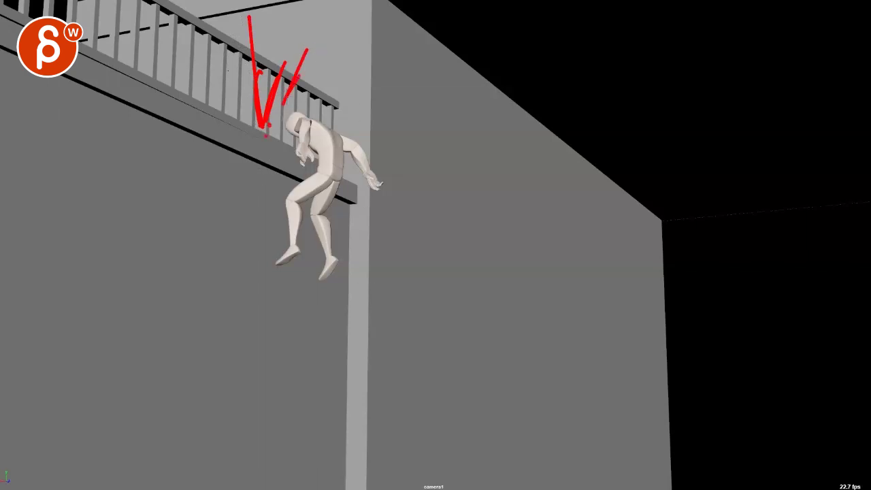
key(Escape)
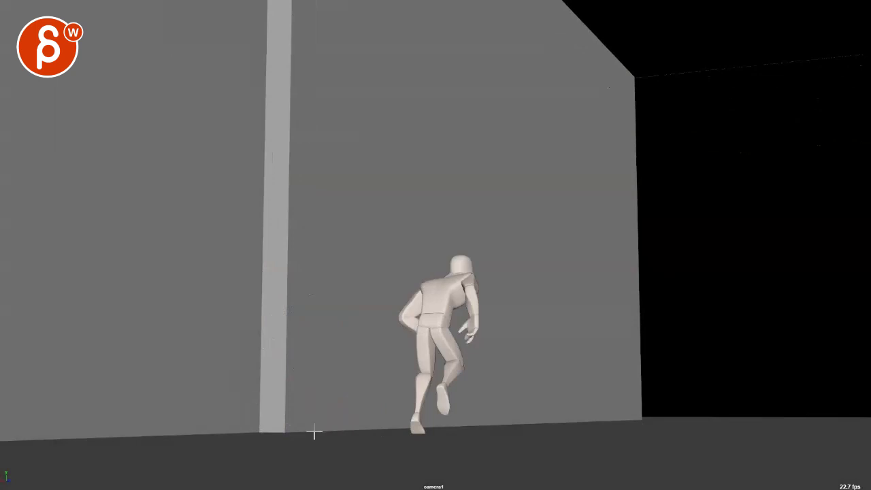
- Draw red downward arrows at the wall base and by the foot, then clear and resume
drag(314, 433, 299, 387)
mouse_move(316, 435)
mouse_down()
mouse_move(301, 393)
mouse_move(307, 365)
mouse_up()
drag(323, 401, 317, 430)
drag(381, 405, 382, 422)
drag(384, 387, 403, 438)
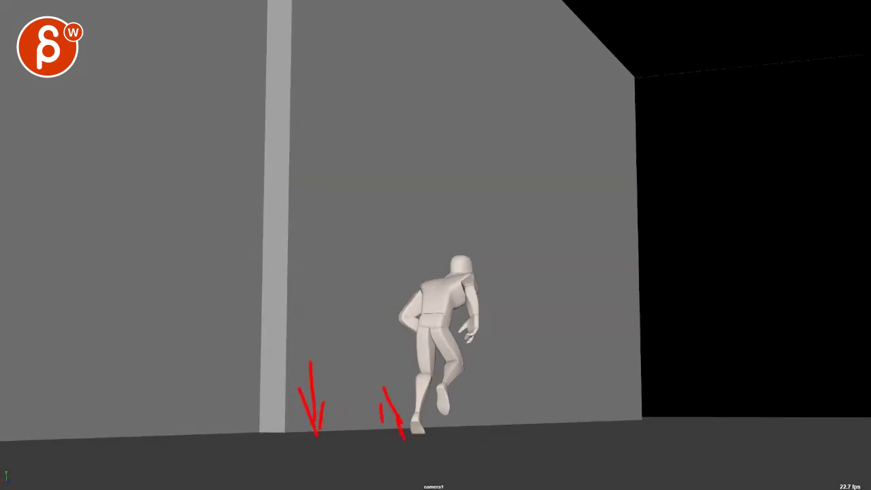
key(Escape)
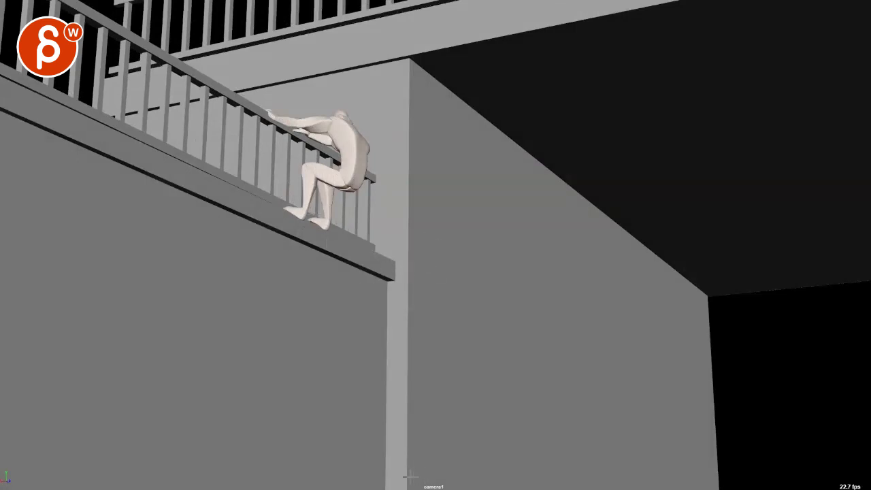
- Draw a red drop line, ground line and drop-path arrow below the balcony, resuming playback after each
drag(366, 410, 377, 461)
drag(526, 366, 252, 366)
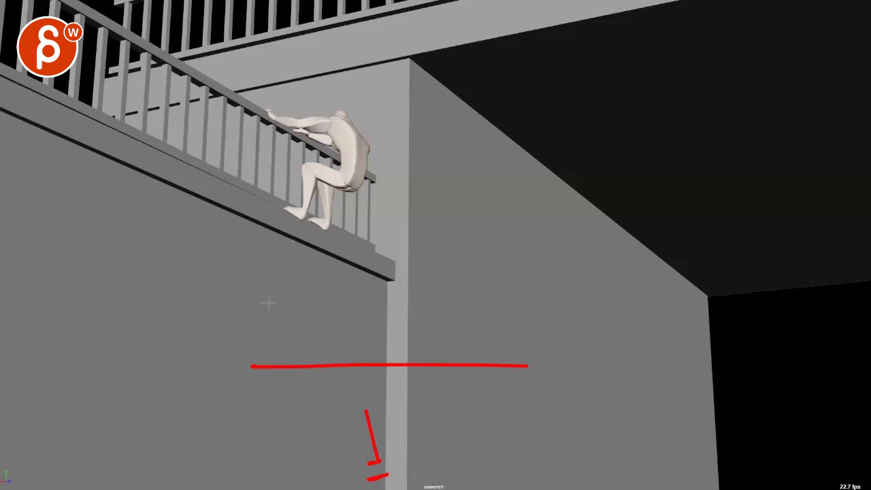
key(space)
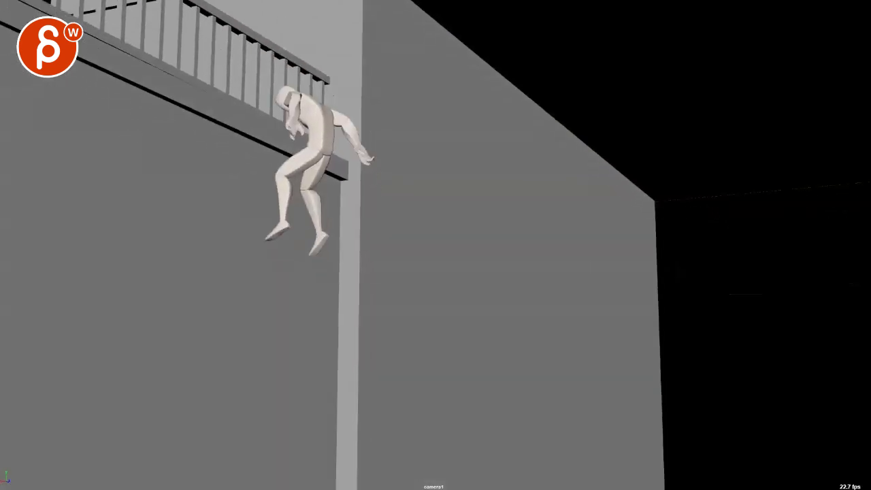
mouse_move(257, 97)
mouse_down()
mouse_move(279, 264)
mouse_move(294, 253)
mouse_up()
key(space)
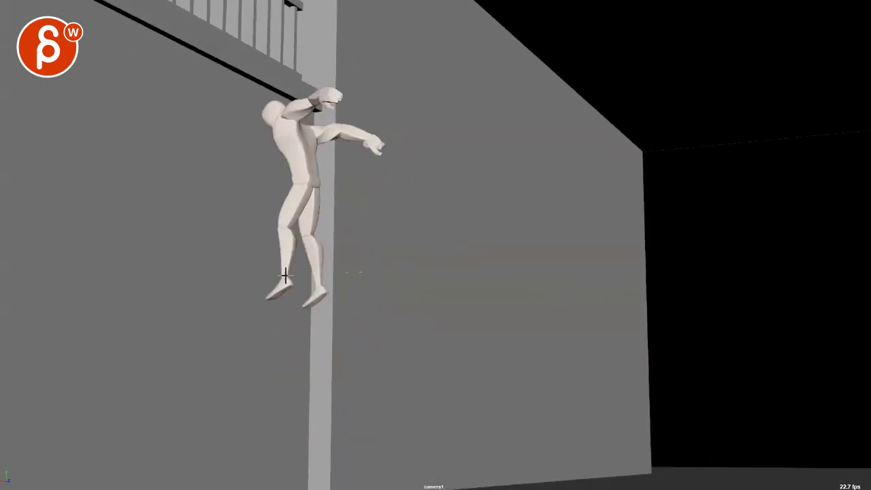
- Sketch a red line across the wall, then the fall path bouncing in diminishing arcs
drag(494, 220, 130, 222)
drag(279, 218, 289, 219)
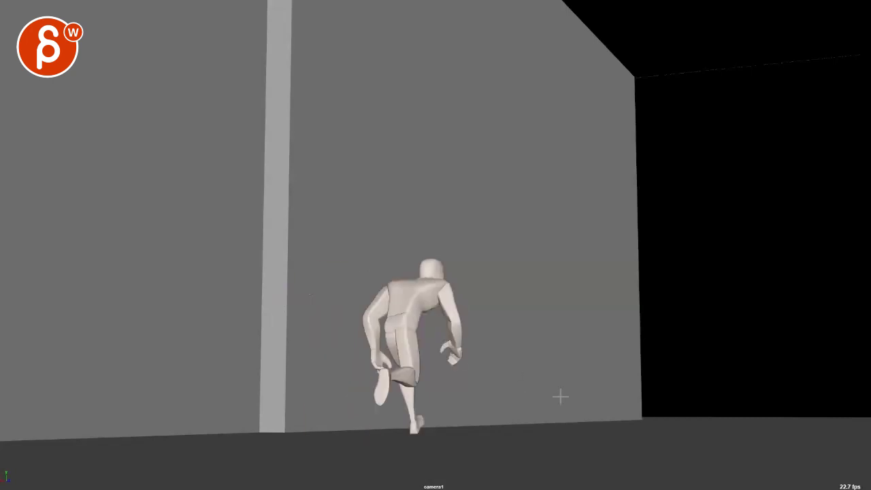
mouse_move(169, 30)
mouse_down()
mouse_move(182, 279)
mouse_move(200, 404)
mouse_move(255, 384)
mouse_move(276, 433)
mouse_move(388, 449)
mouse_up()
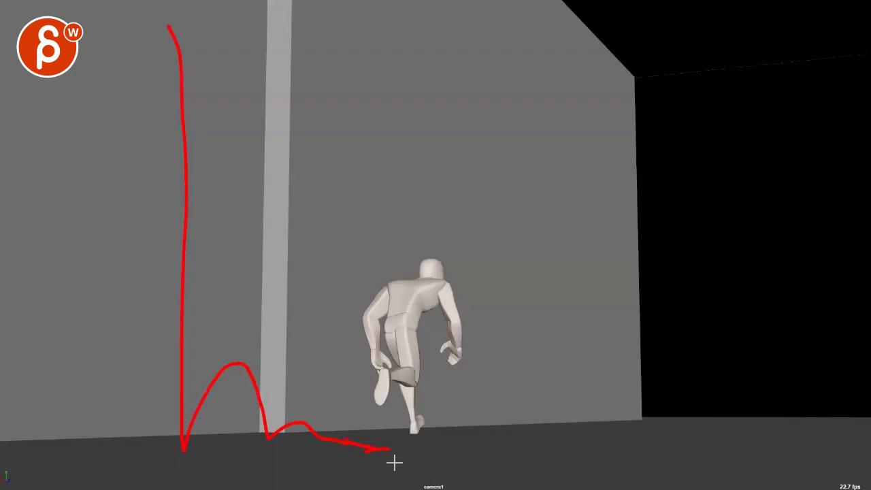